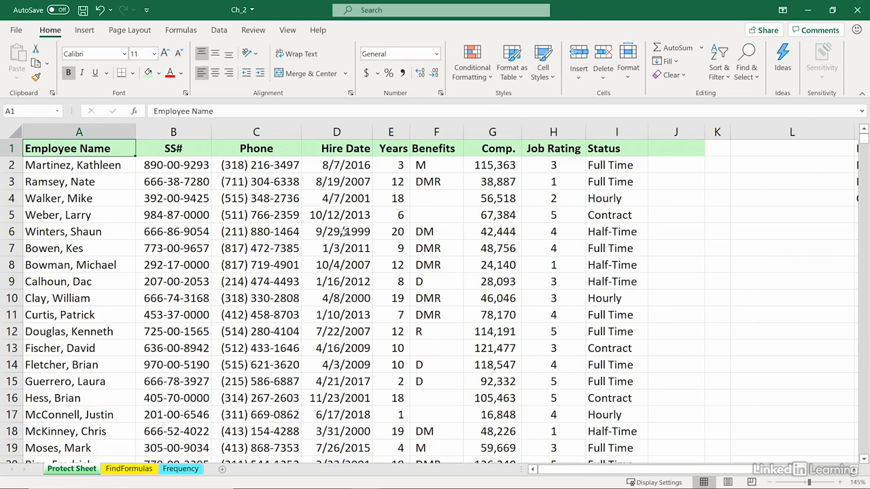
# Step: Inspect the Years formula in E2 against its hire date, leaving the formula unchanged
pyautogui.doubleClick(390, 164)
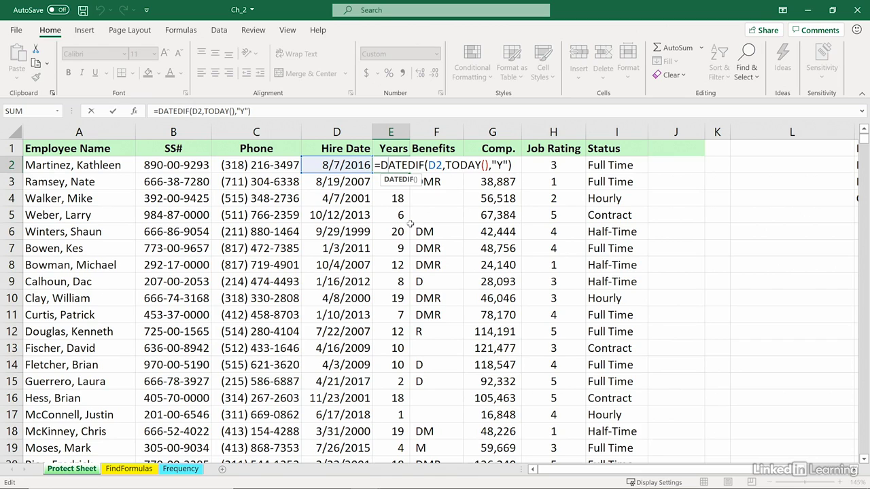
pyautogui.press('Escape')
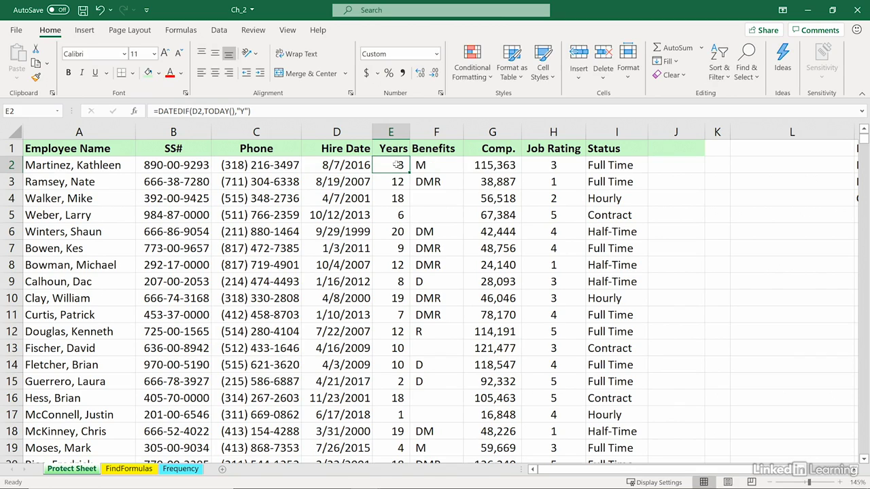
pyautogui.click(360, 165)
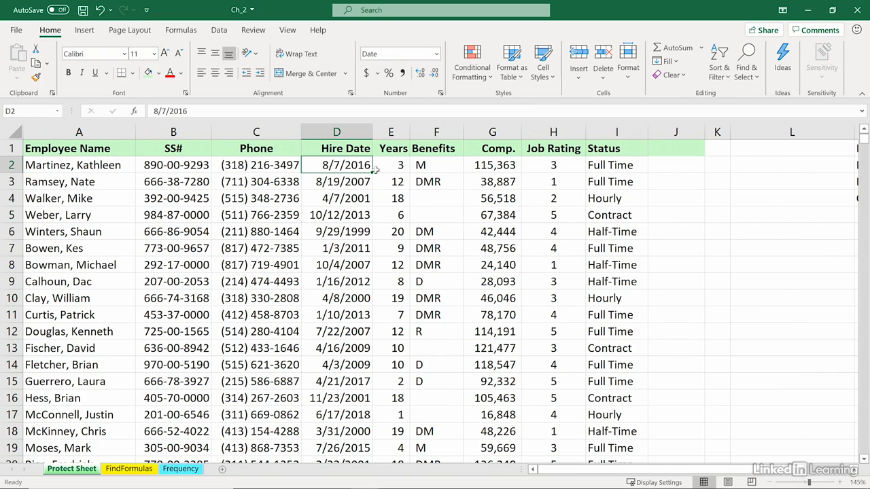
pyautogui.click(393, 164)
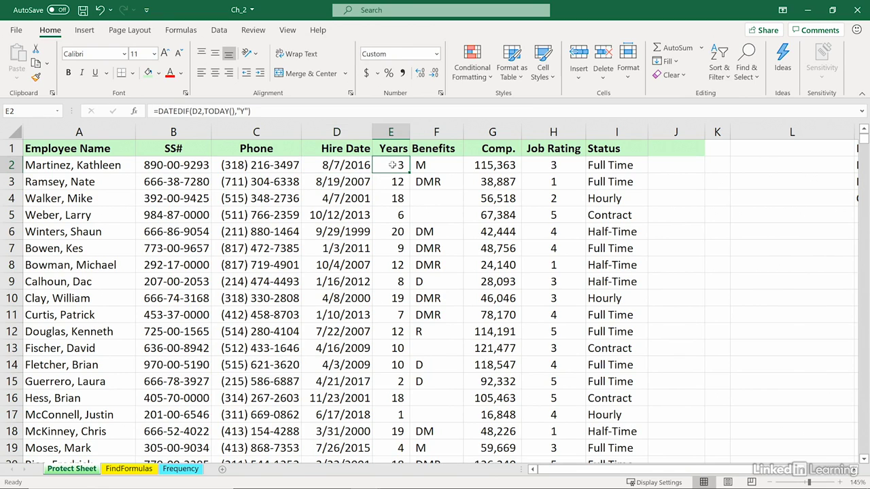
pyautogui.click(353, 165)
pyautogui.click(386, 164)
pyautogui.write('4')
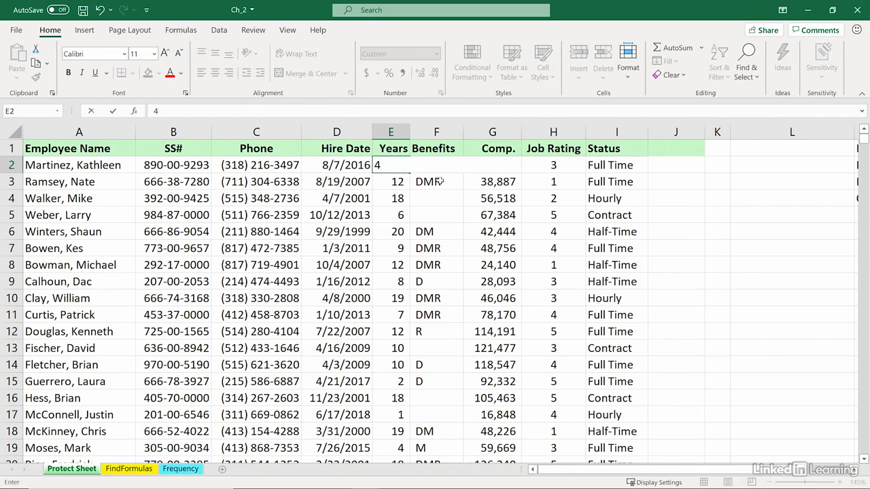
pyautogui.press('Escape')
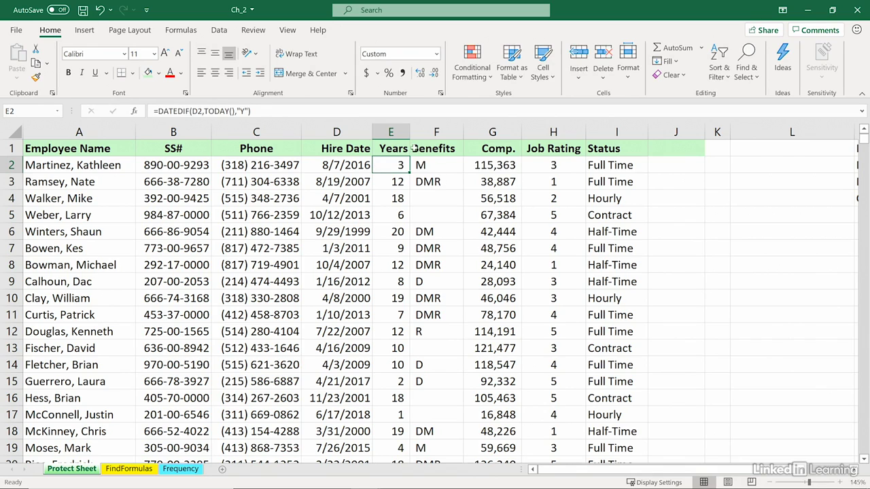
# Step: Check further Years values and hire dates down the Hire Date column
pyautogui.click(396, 181)
pyautogui.click(392, 193)
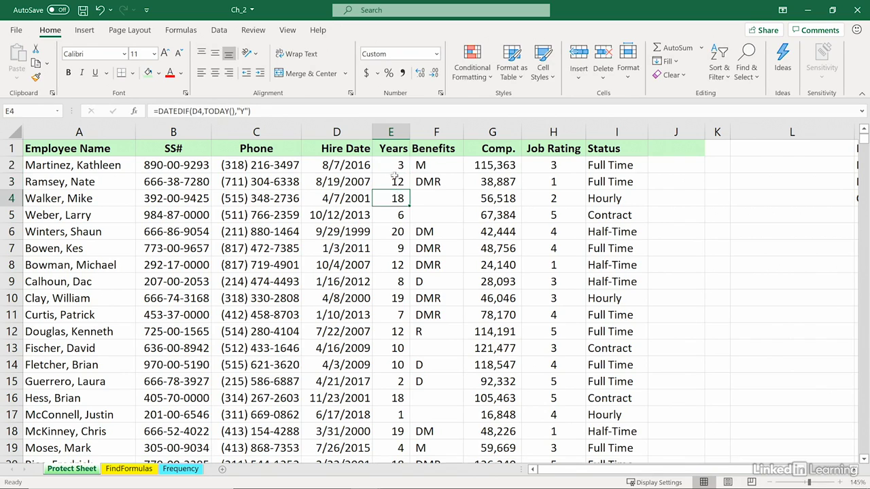
pyautogui.click(365, 163)
pyautogui.click(353, 132)
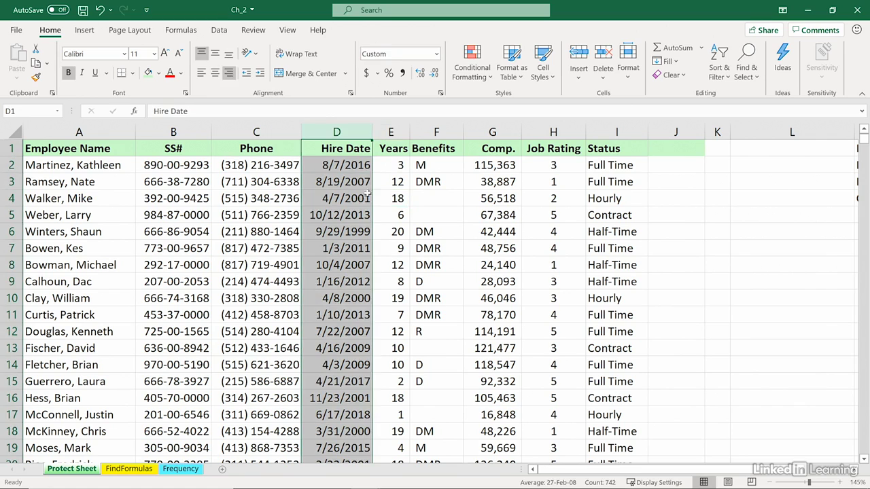
pyautogui.click(370, 195)
# Step: Review the Comp. values and the Job Rating values down to cell H5
pyautogui.click(485, 170)
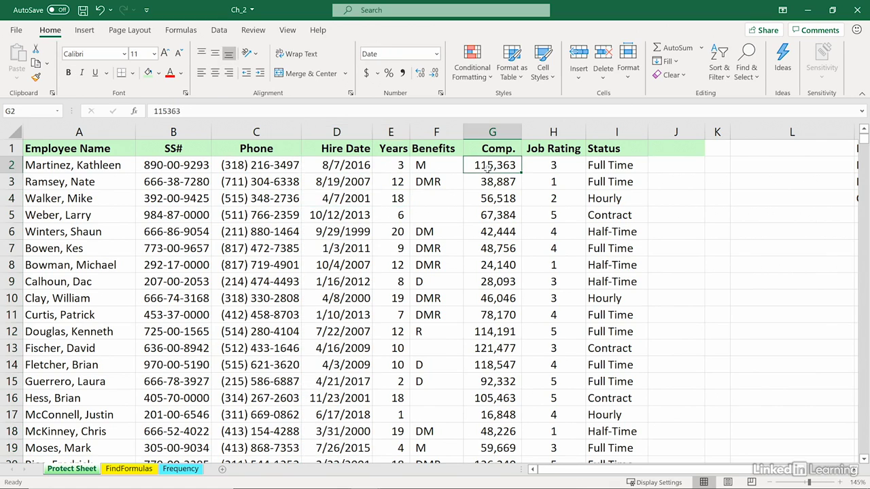
pyautogui.click(490, 182)
pyautogui.click(495, 212)
pyautogui.click(498, 231)
pyautogui.click(502, 262)
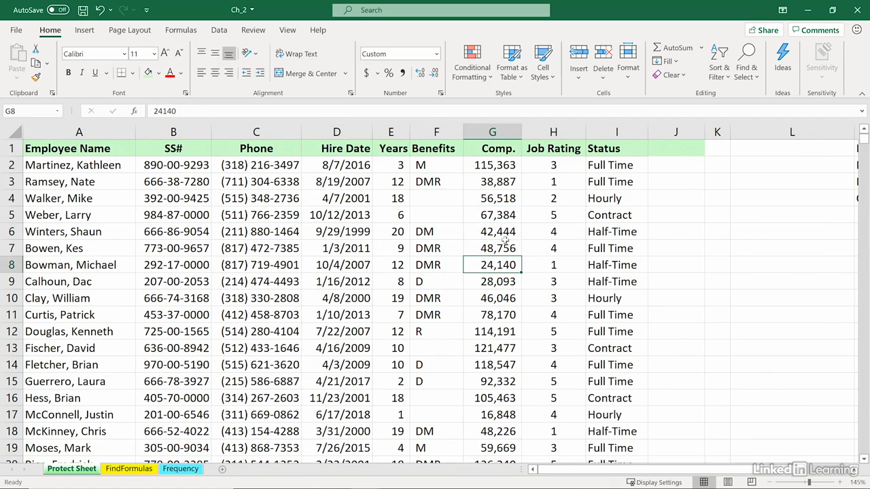
pyautogui.click(497, 182)
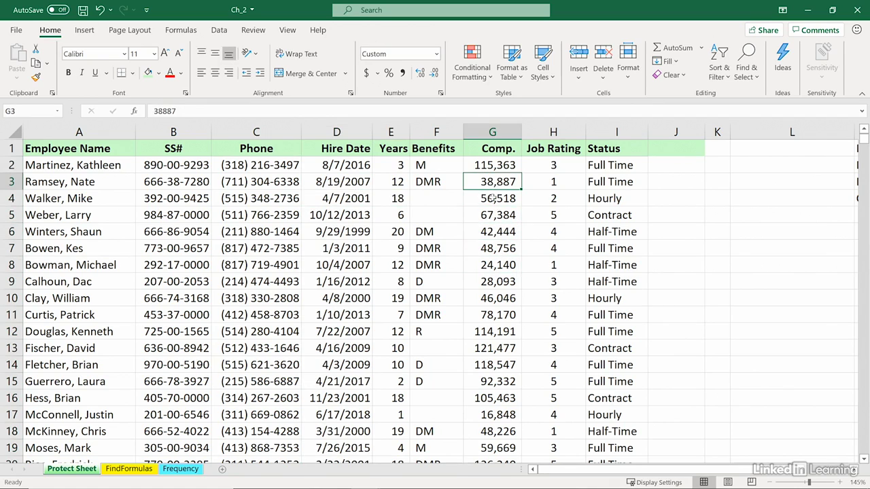
pyautogui.click(550, 164)
pyautogui.click(549, 181)
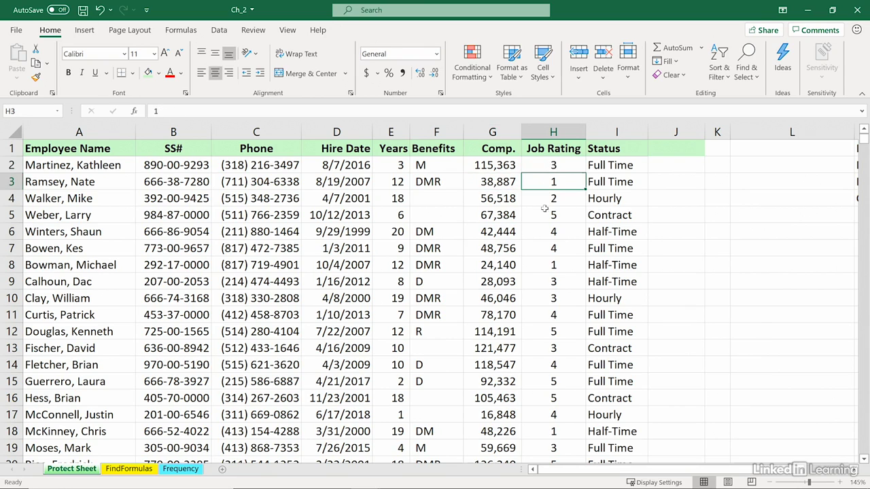
pyautogui.click(545, 210)
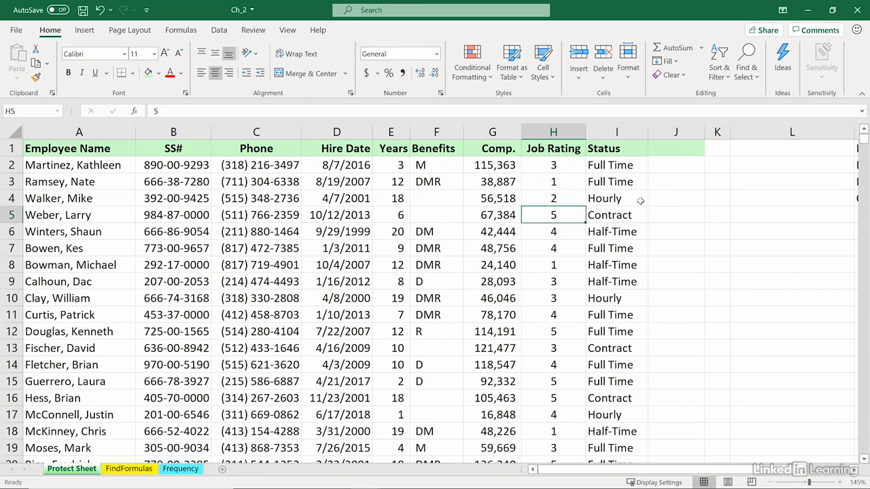
# Step: Check cell H5's protection settings in Format Cells without making changes
pyautogui.rightClick(549, 216)
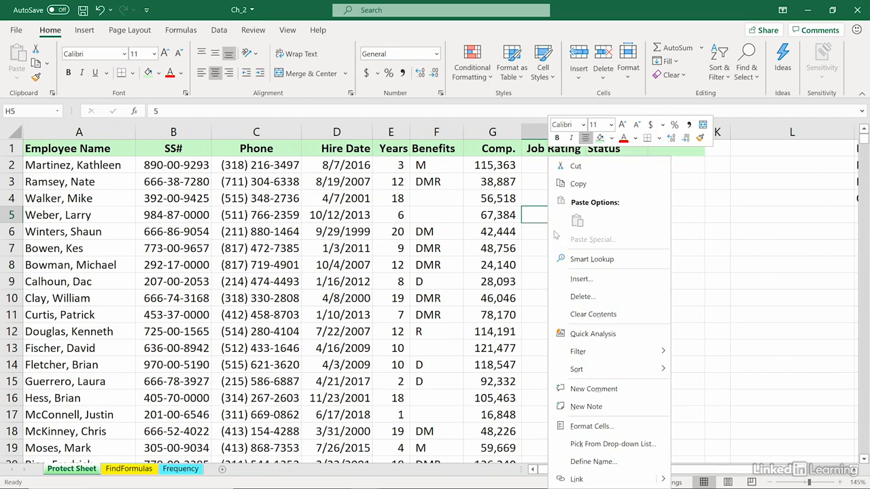
pyautogui.click(581, 427)
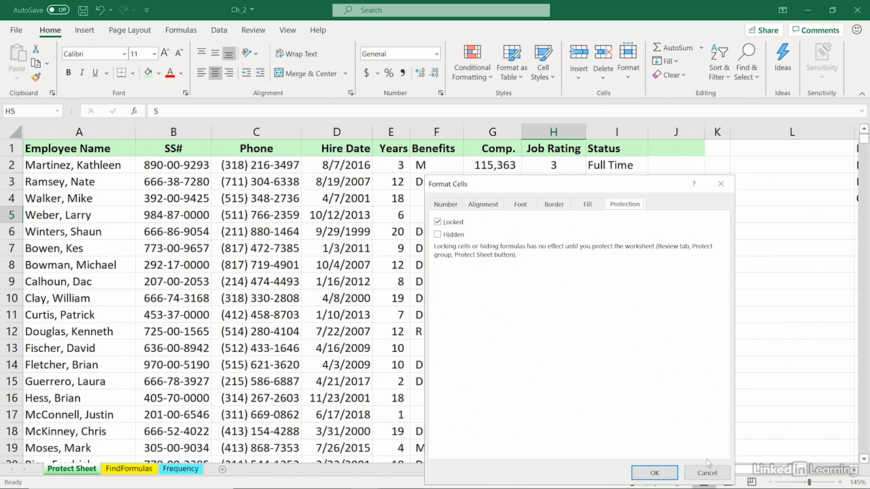
pyautogui.click(654, 472)
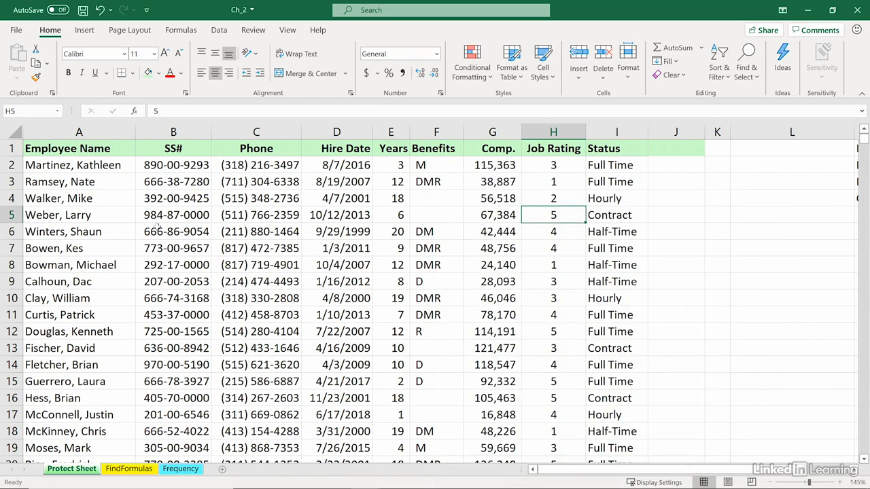
# Step: Select the entire sheet and clear the Locked option in Format Cells
pyautogui.click(12, 131)
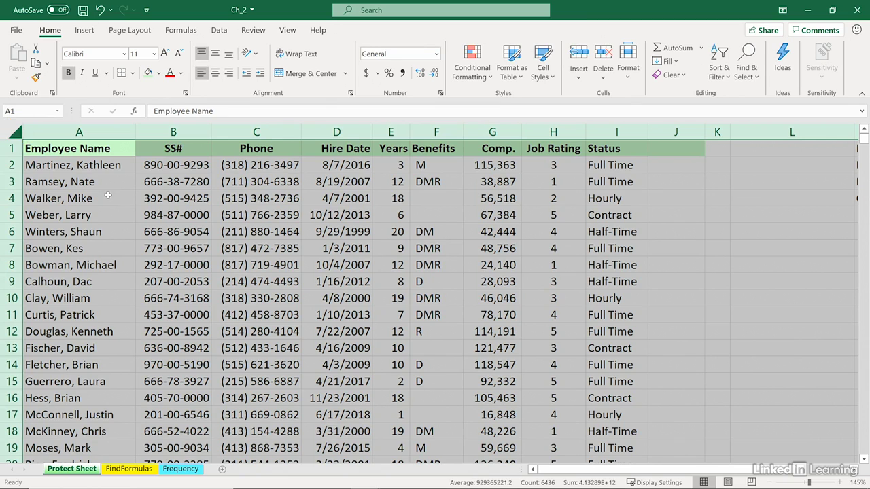
pyautogui.rightClick(485, 199)
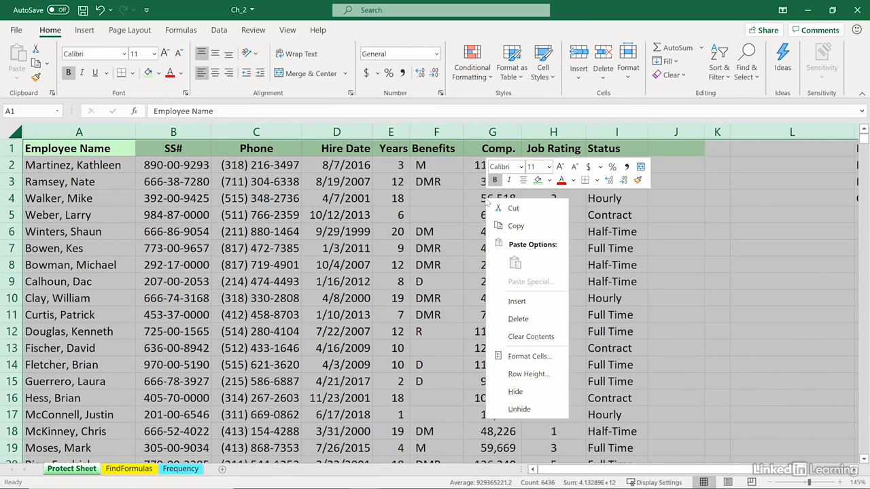
pyautogui.click(539, 362)
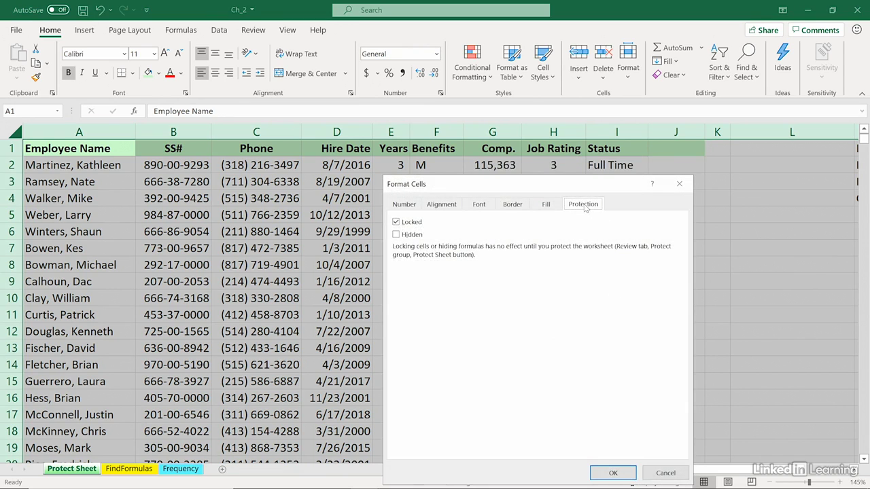
pyautogui.click(396, 224)
pyautogui.click(609, 474)
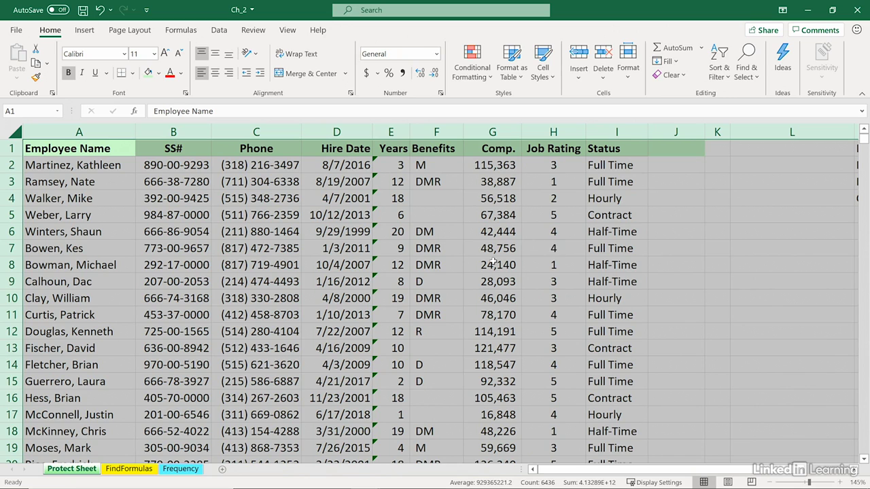
# Step: Select columns E (Years) and G (Comp.) and mark their cells as Locked
pyautogui.click(390, 130)
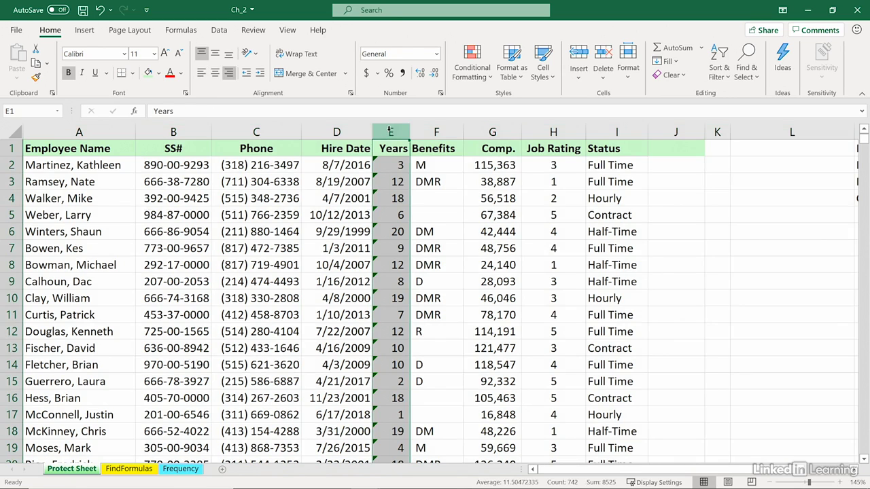
pyautogui.keyDown('ctrl'); pyautogui.click(493, 132); pyautogui.keyUp('ctrl')
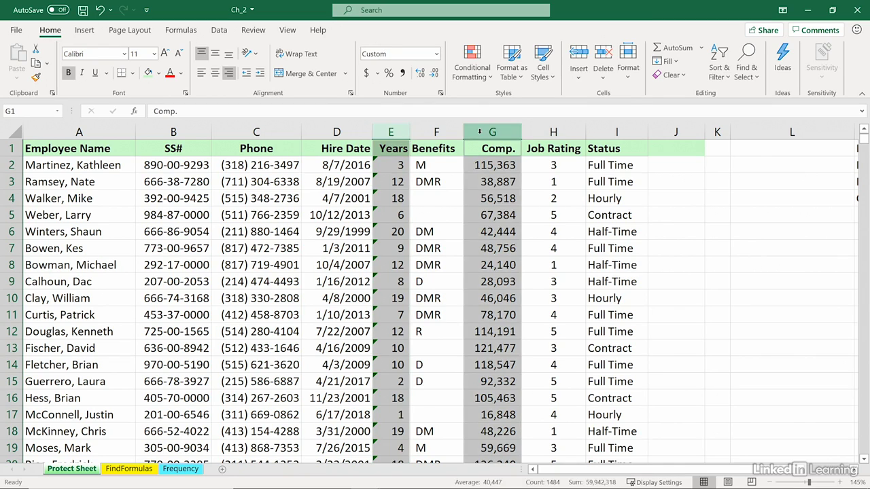
pyautogui.rightClick(480, 132)
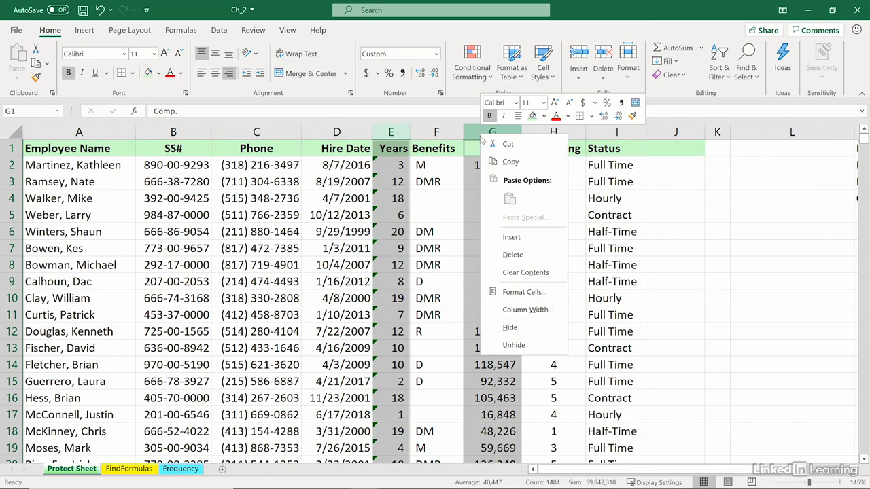
pyautogui.click(528, 293)
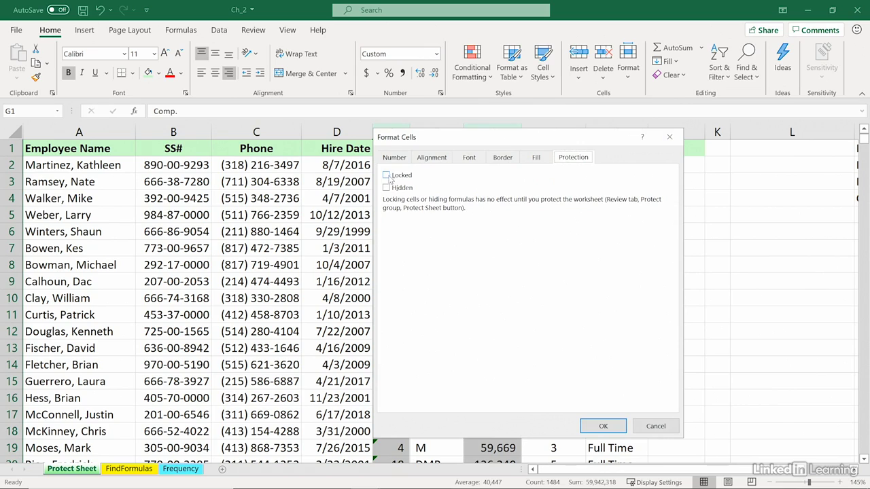
pyautogui.click(387, 175)
pyautogui.click(601, 426)
pyautogui.click(615, 315)
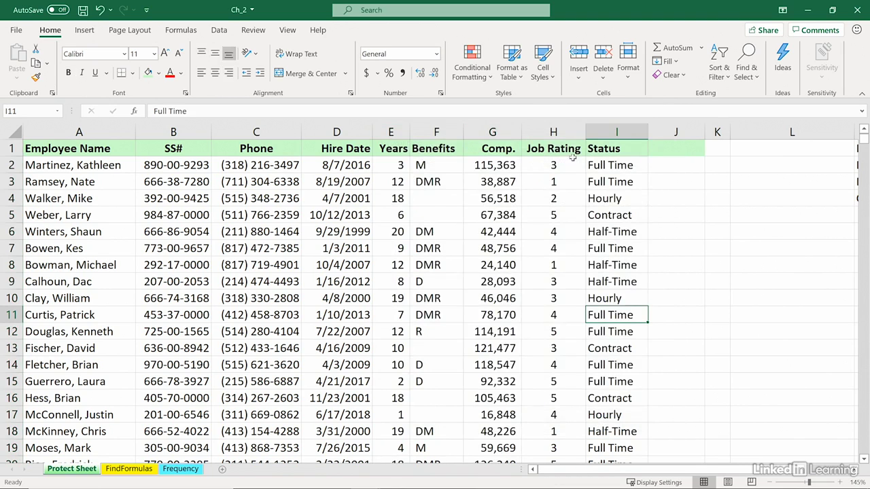
# Step: Hide column H (Job Rating), select D2, and bring up the Review ribbon
pyautogui.rightClick(550, 132)
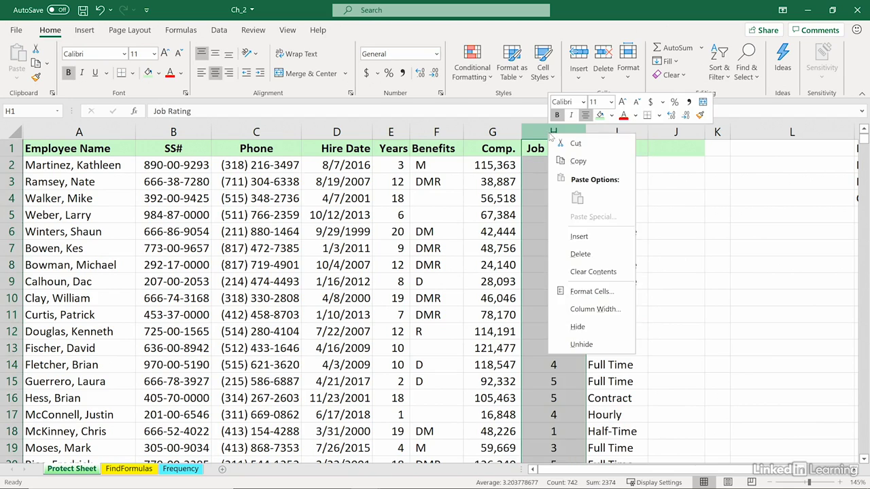
pyautogui.click(581, 324)
pyautogui.click(334, 167)
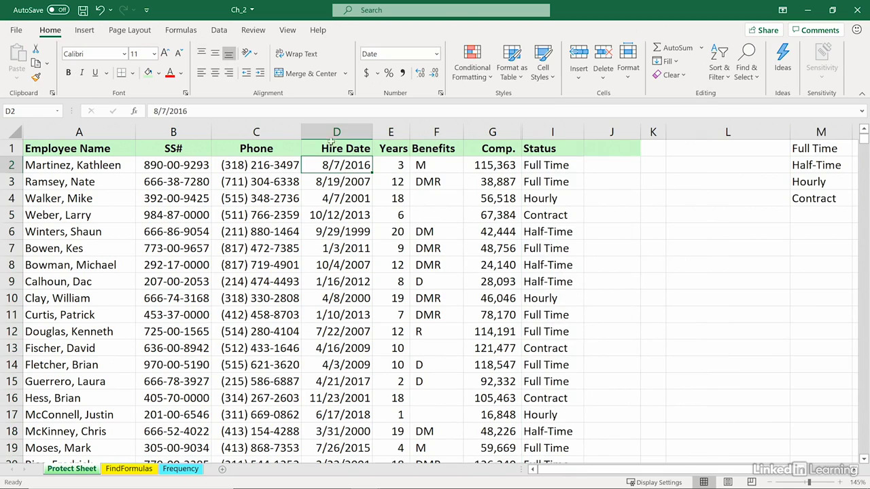
pyautogui.click(261, 32)
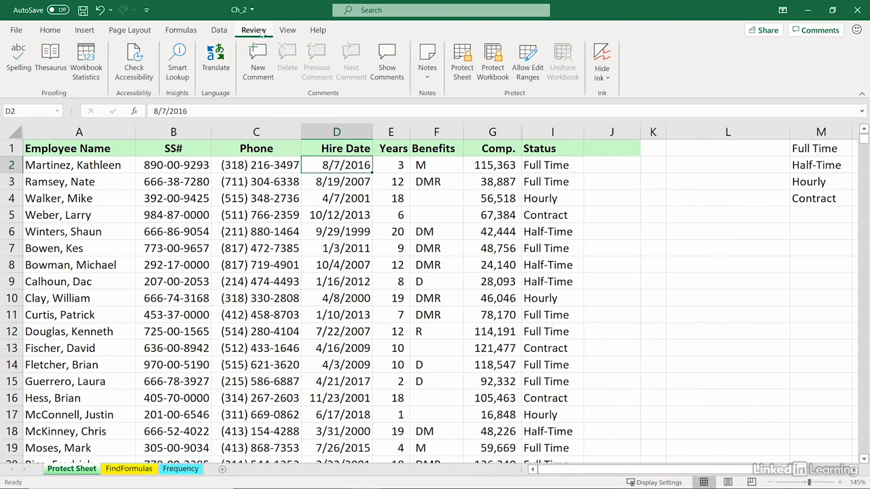
# Step: Protect the sheet with a password and confirm it by re-entering the password
pyautogui.click(461, 60)
pyautogui.moveTo(489, 170); pyautogui.dragTo(488, 184)
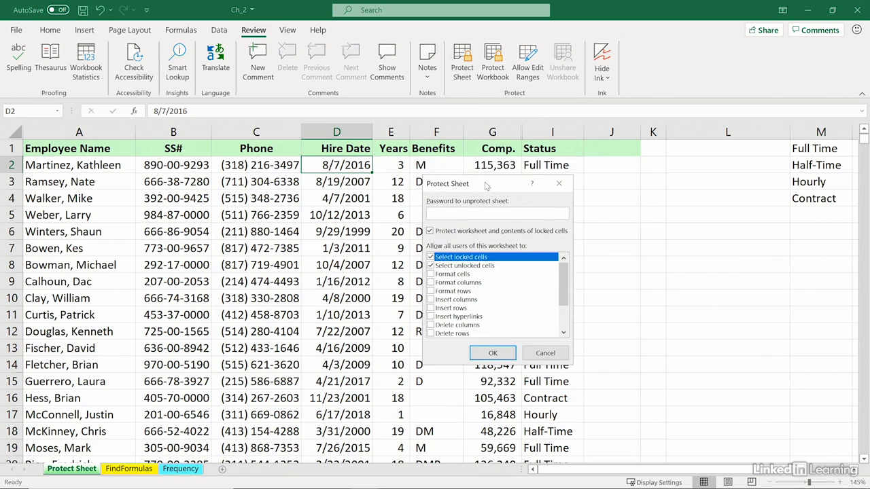
pyautogui.moveTo(563, 282)
pyautogui.mouseDown()
pyautogui.moveTo(568, 323)
pyautogui.moveTo(564, 278)
pyautogui.moveTo(561, 303)
pyautogui.moveTo(560, 288)
pyautogui.mouseUp()
pyautogui.click(493, 353)
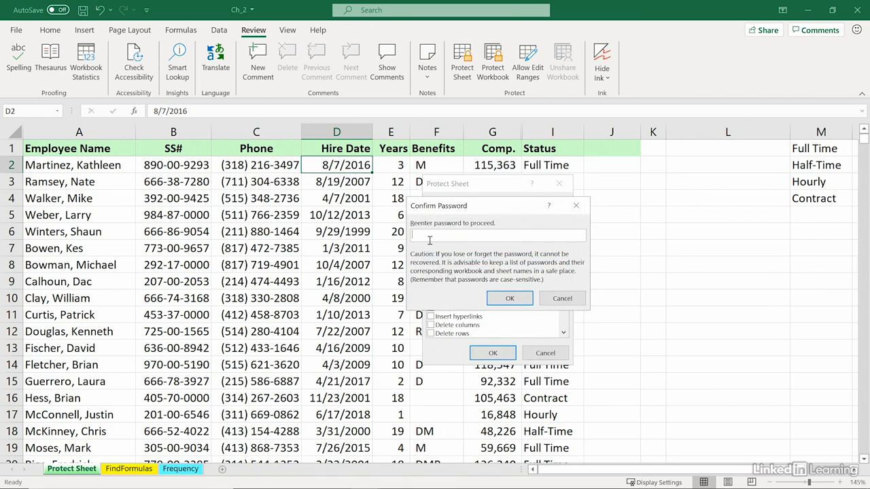
pyautogui.write('p')
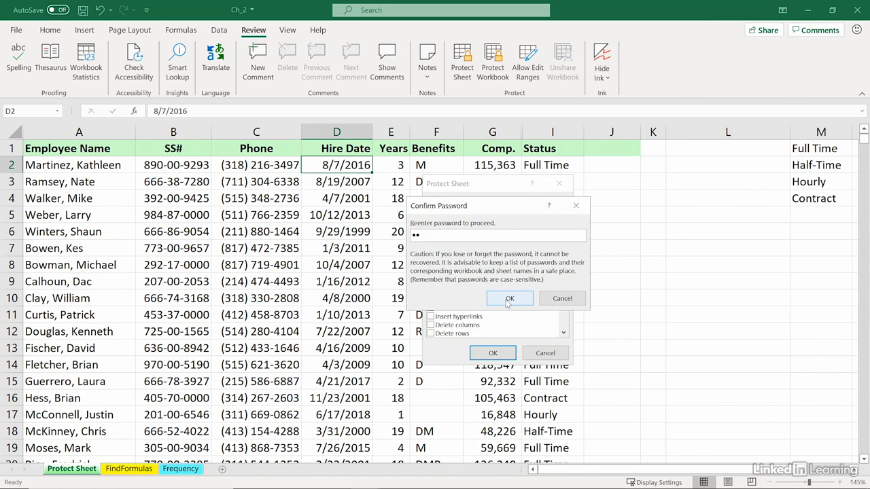
pyautogui.click(505, 298)
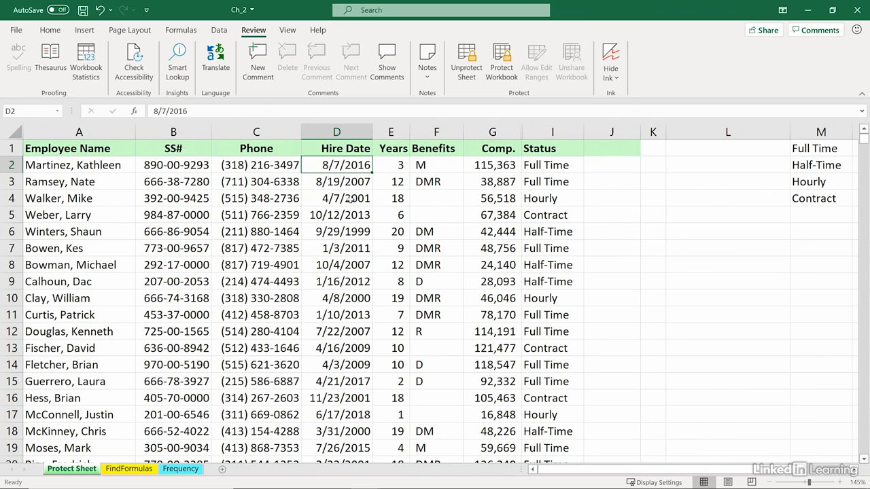
# Step: Try deleting the locked Years value in E2 and dismiss the protection warning
pyautogui.press('Right')
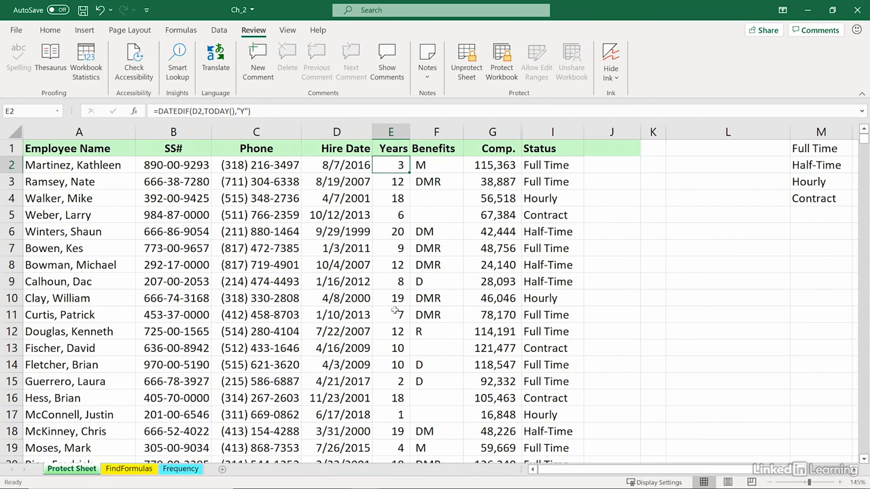
pyautogui.press('Delete')
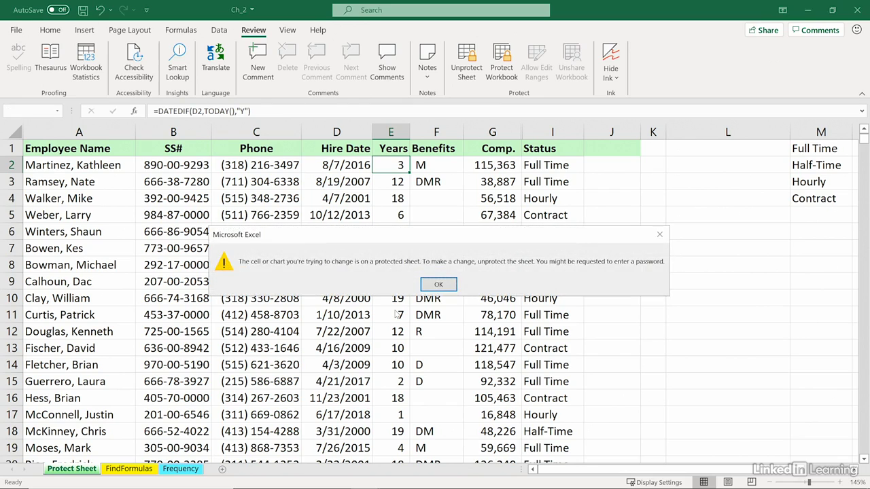
pyautogui.click(437, 285)
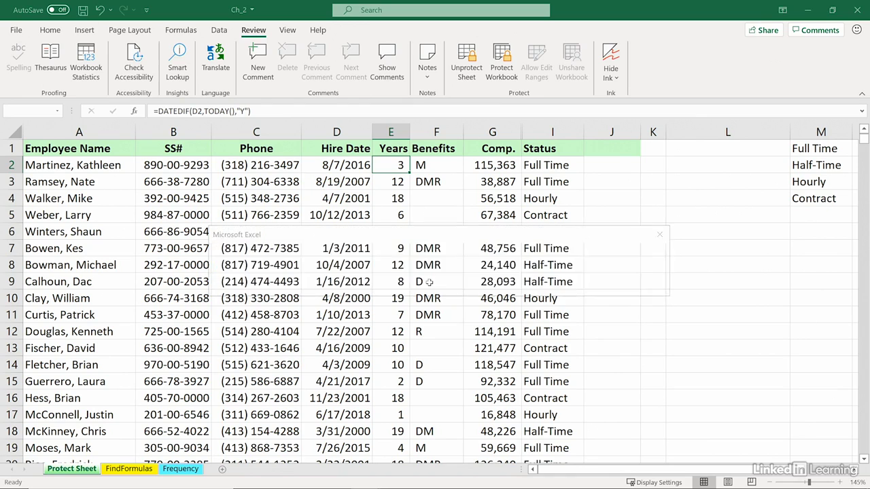
# Step: Change hire date D2 to 8/7/2015 and confirm Years in E2 updates to 4
pyautogui.click(354, 168)
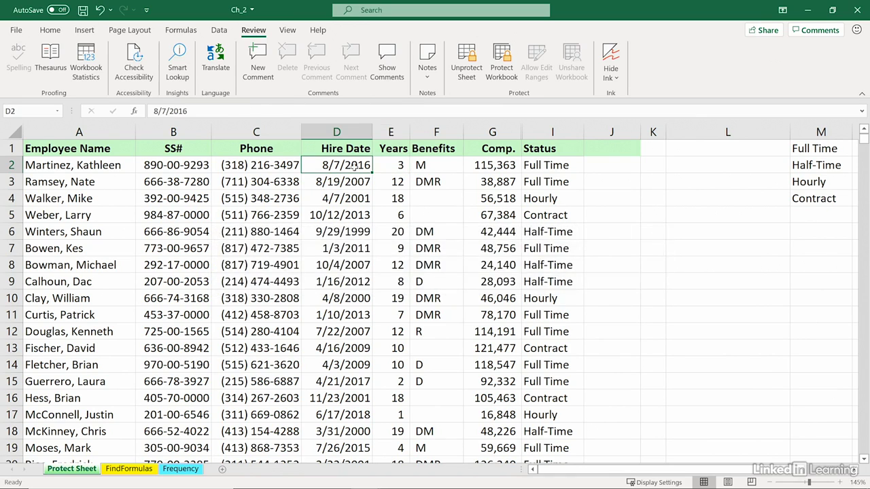
pyautogui.doubleClick(362, 166)
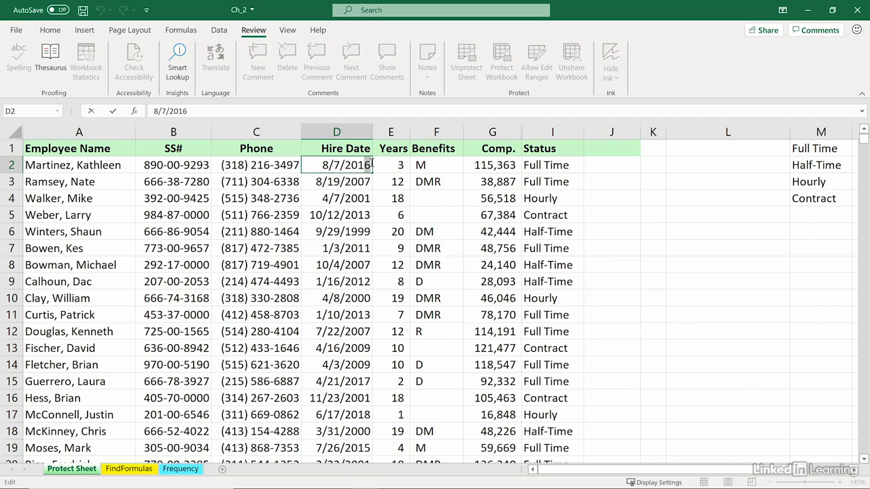
pyautogui.press('BackSpace')
pyautogui.write('5')
pyautogui.press('Return')
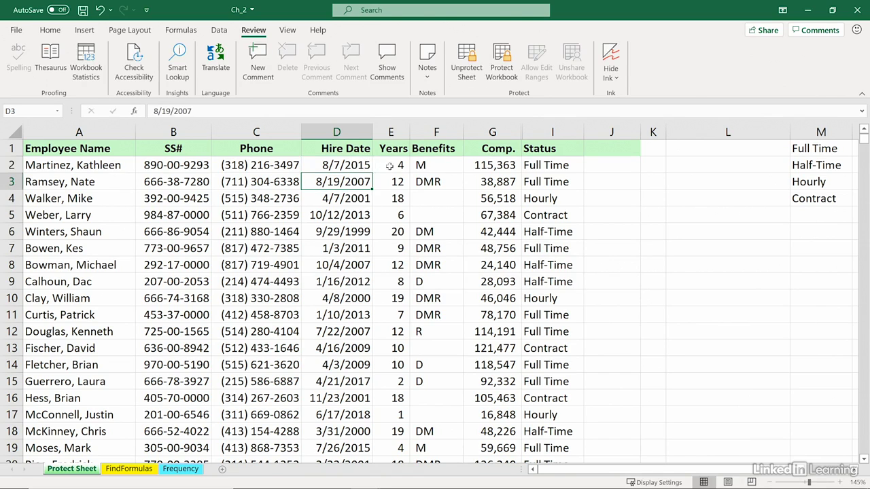
pyautogui.click(401, 165)
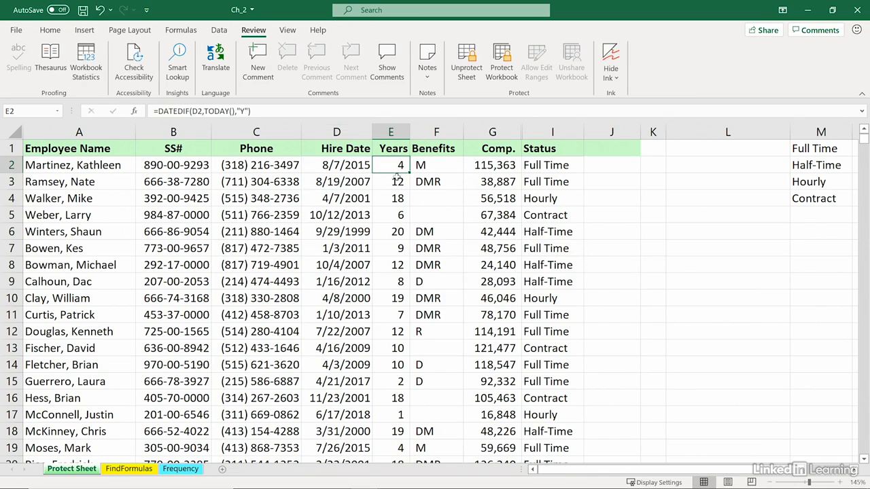
# Step: Try typing 4 into locked Comp. cell G3 and dismiss the warning
pyautogui.click(476, 181)
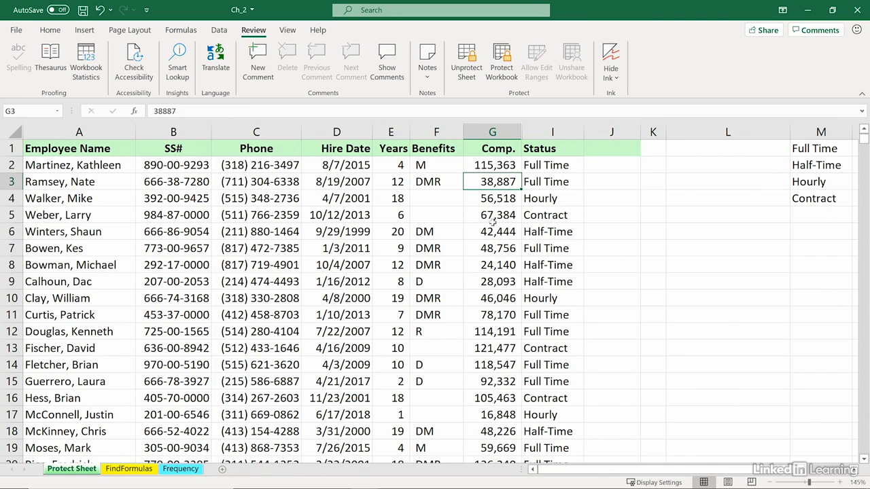
pyautogui.write('4')
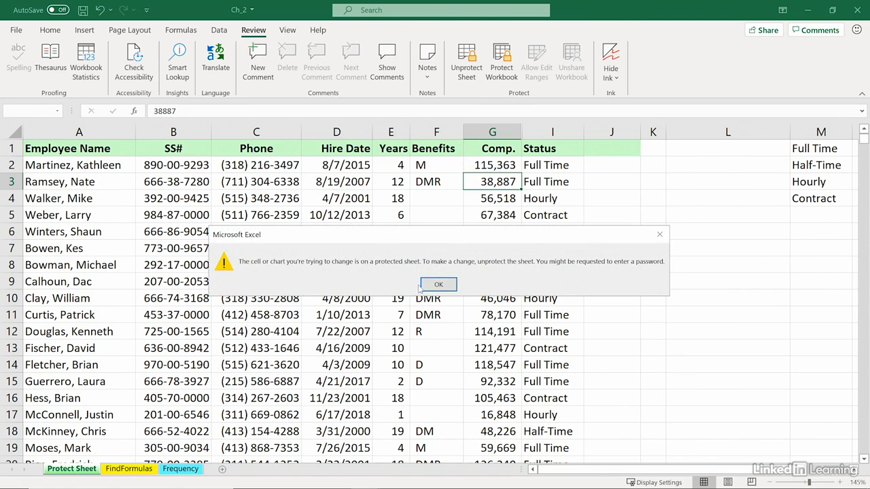
pyautogui.click(433, 284)
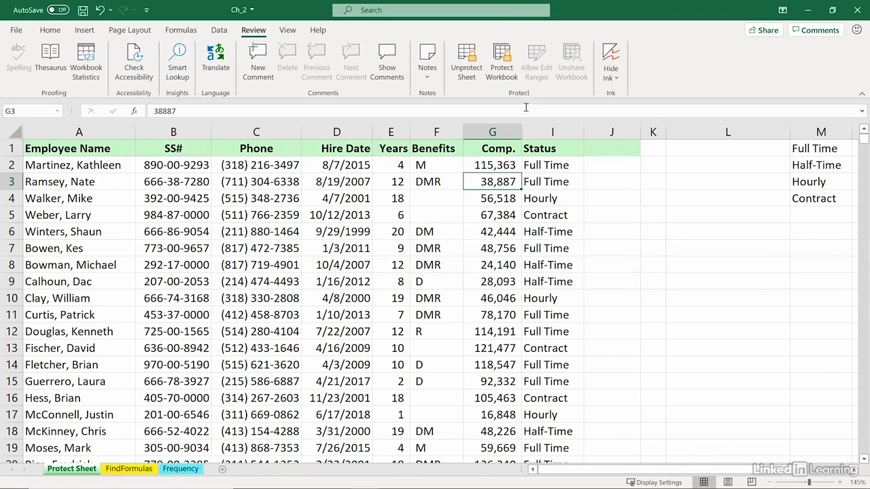
# Step: Select columns G through I, cancel the column menu, and clear the selection
pyautogui.moveTo(510, 131); pyautogui.dragTo(538, 131)
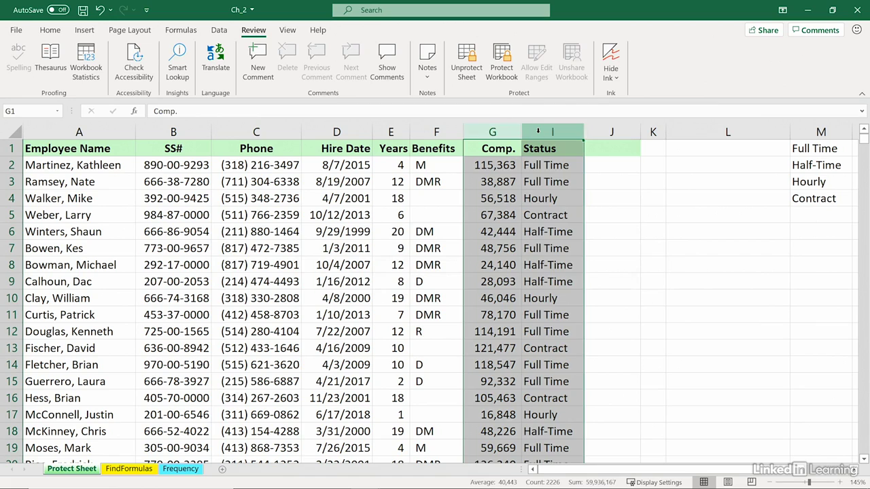
pyautogui.rightClick(537, 131)
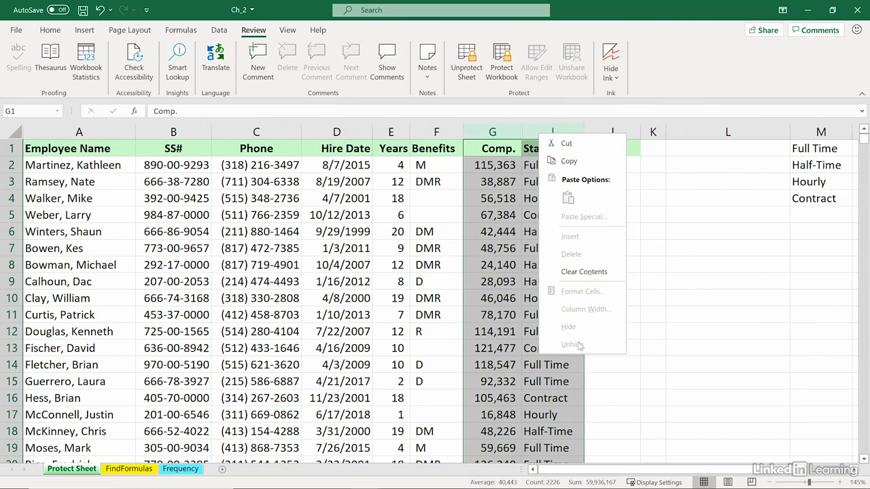
pyautogui.press('Escape')
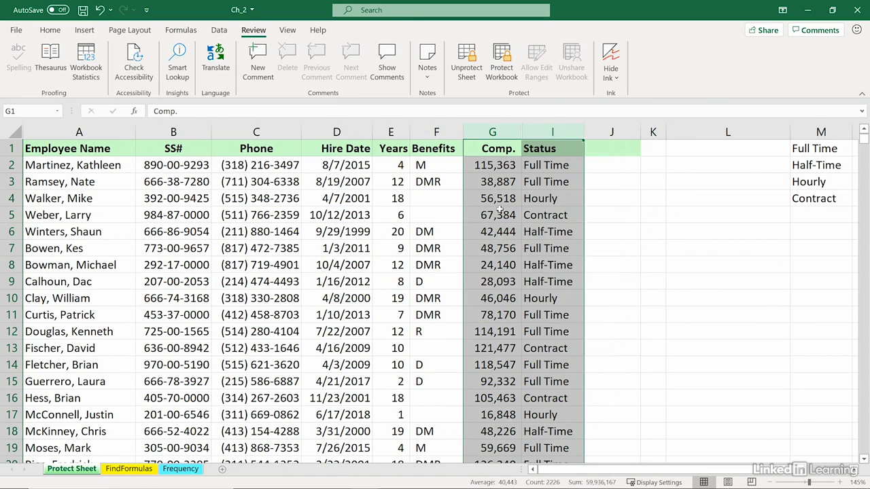
pyautogui.click(265, 212)
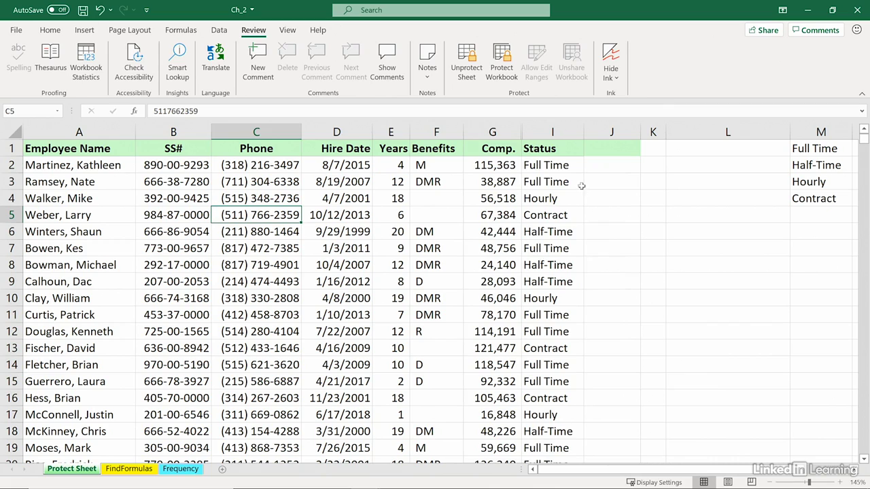
# Step: Unprotect the sheet by entering its password
pyautogui.click(467, 73)
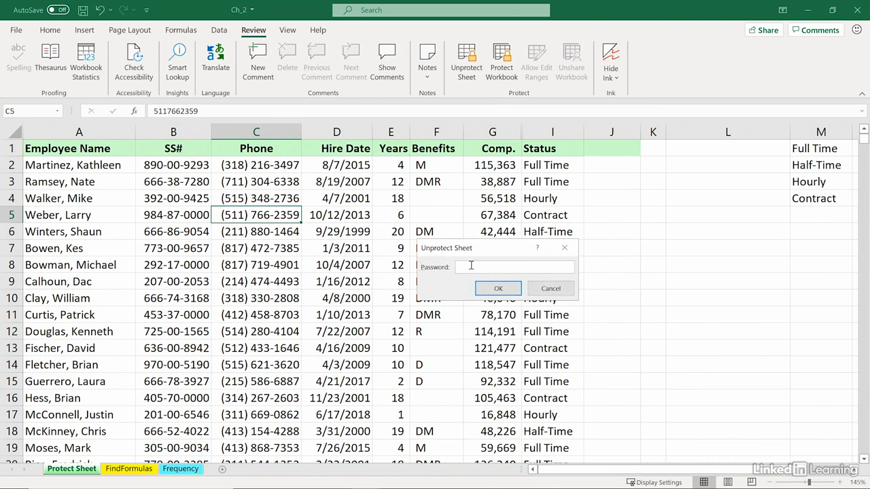
pyautogui.write('••')
pyautogui.click(499, 290)
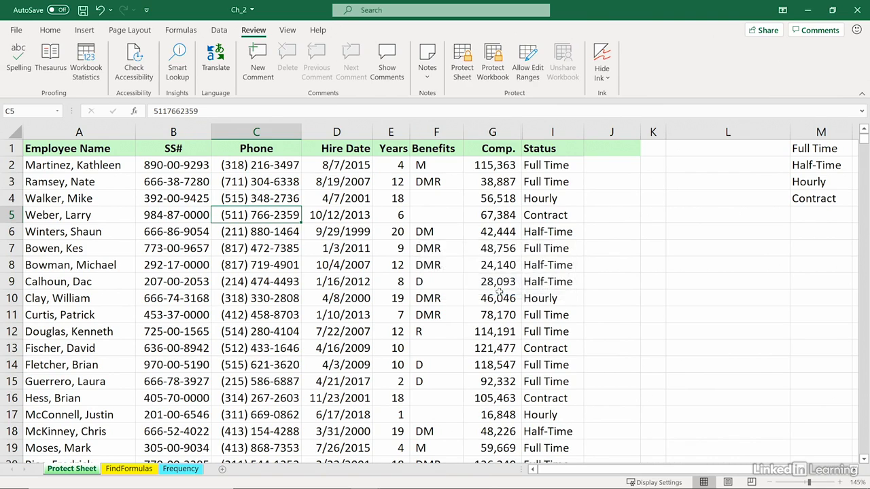
# Step: Unhide the Job Rating column by selecting columns G through I and choosing Unhide
pyautogui.click(460, 214)
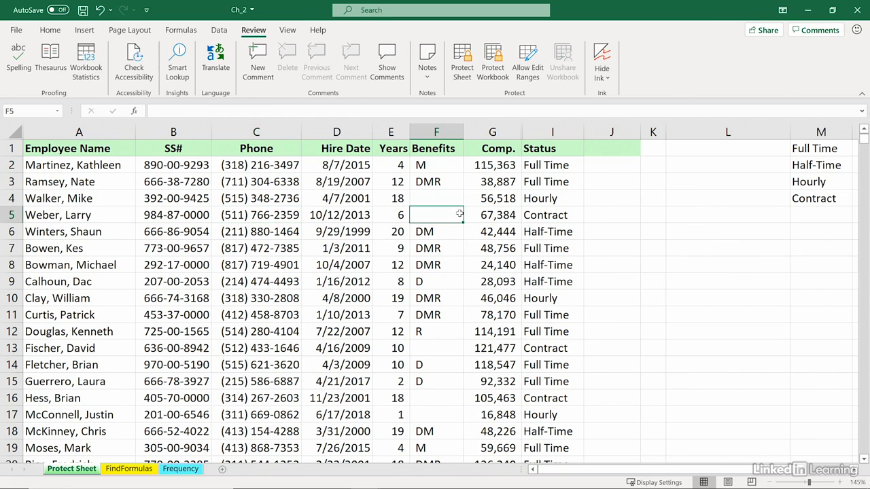
pyautogui.moveTo(542, 133); pyautogui.dragTo(508, 134)
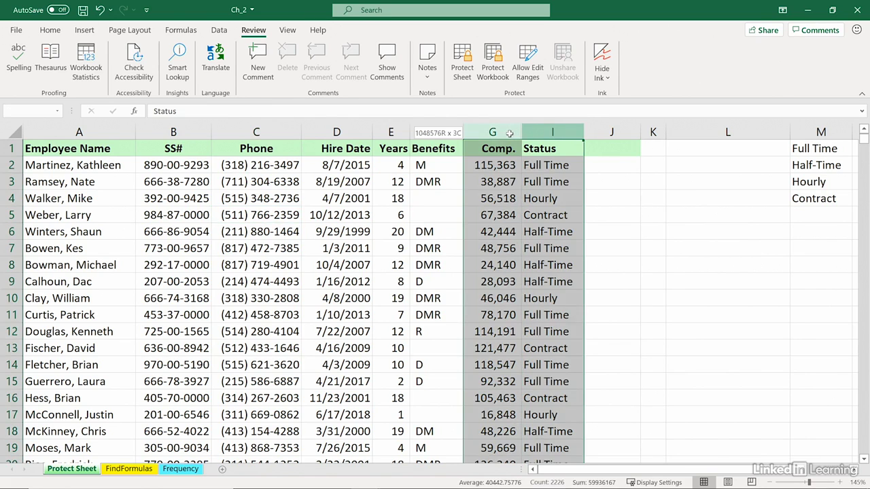
pyautogui.rightClick(511, 136)
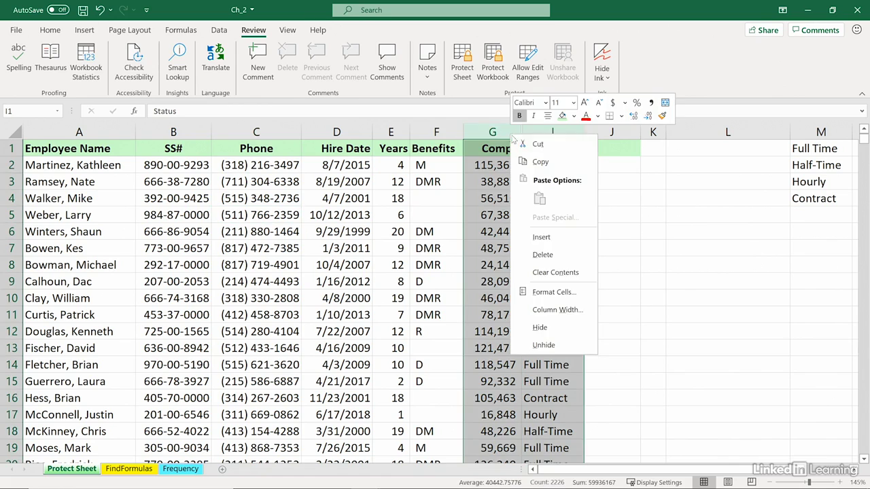
pyautogui.click(536, 345)
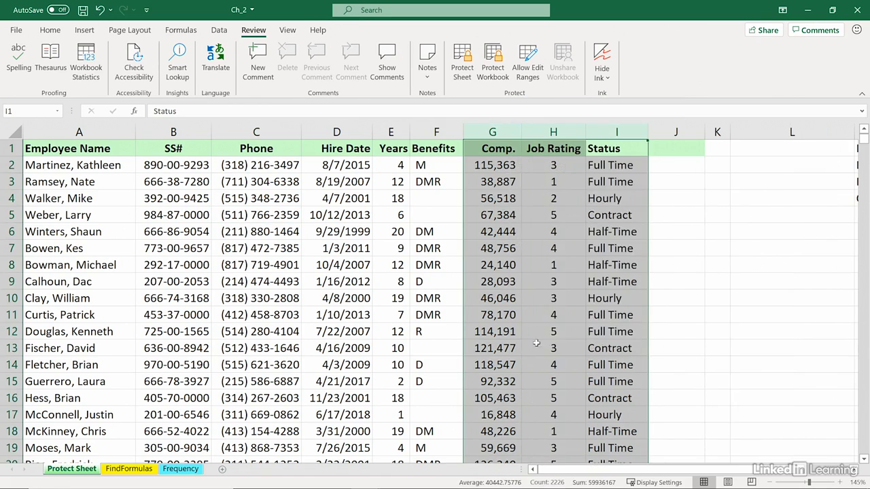
pyautogui.click(473, 246)
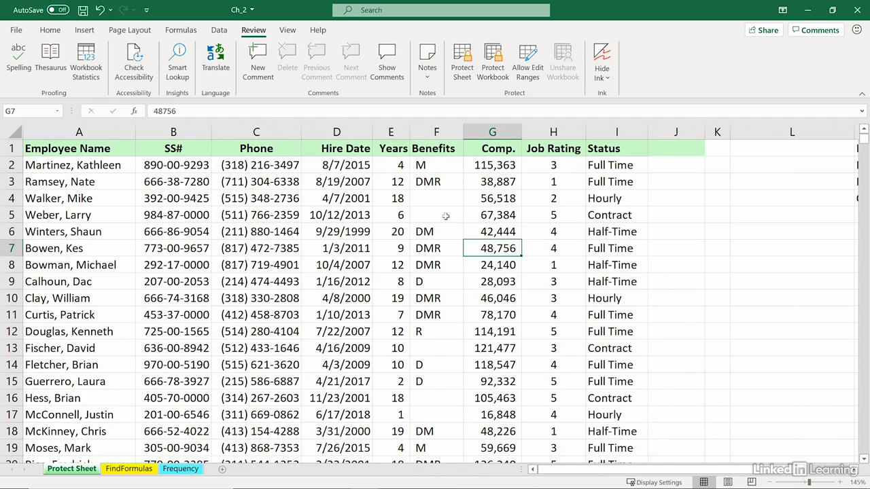
# Step: Hide the Job Rating column again and bring up Protect Sheet
pyautogui.click(337, 188)
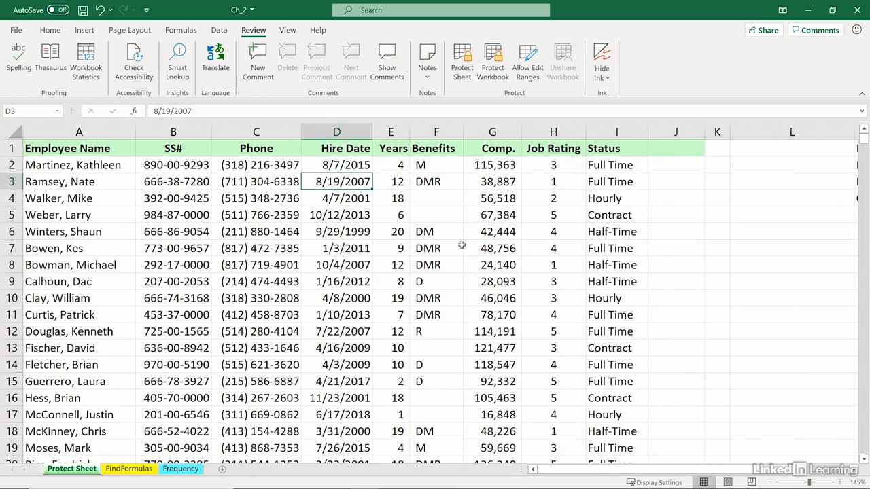
pyautogui.rightClick(543, 131)
pyautogui.click(572, 324)
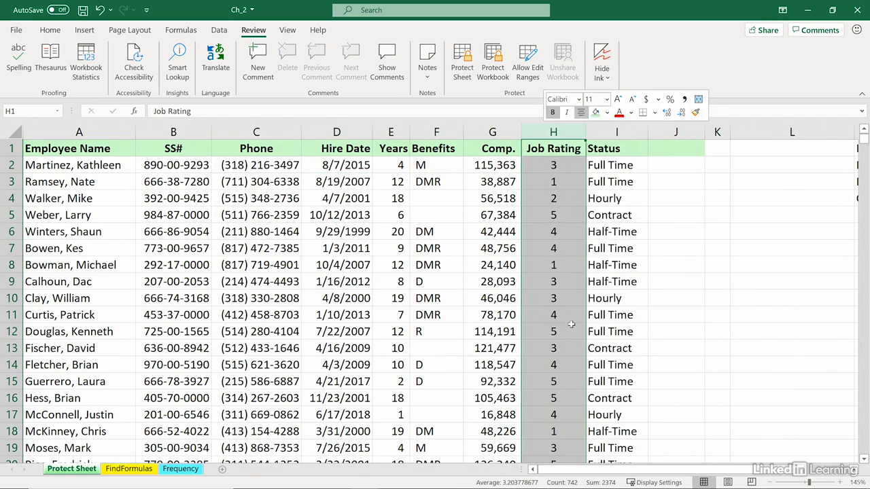
pyautogui.click(461, 72)
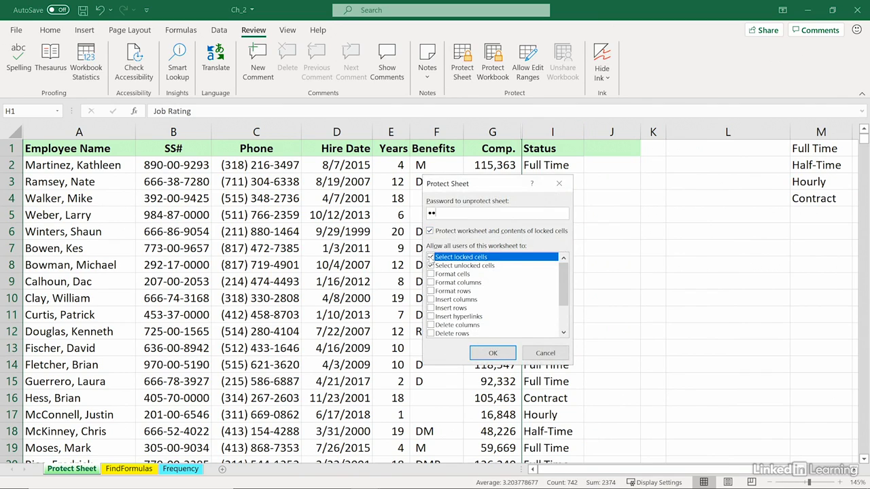
# Step: Protect the sheet with a confirmed password, disallowing selection of locked cells
pyautogui.click(430, 258)
pyautogui.click(492, 355)
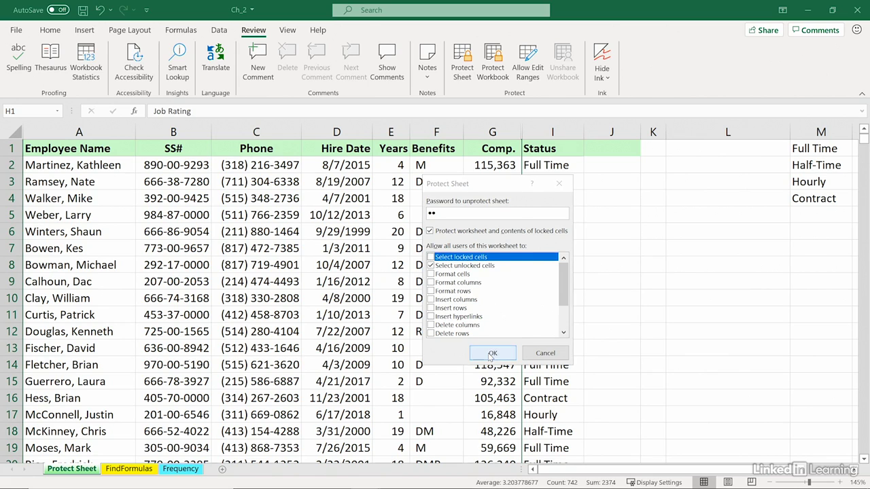
pyautogui.write('a')
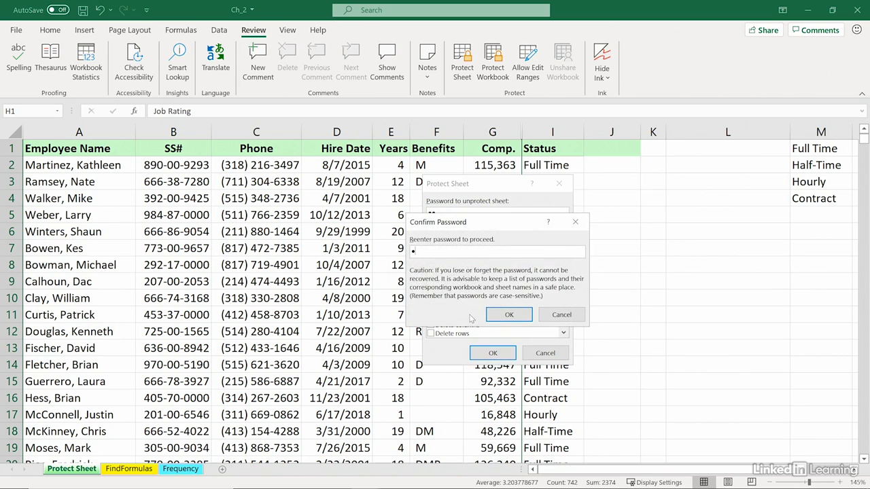
pyautogui.write('a')
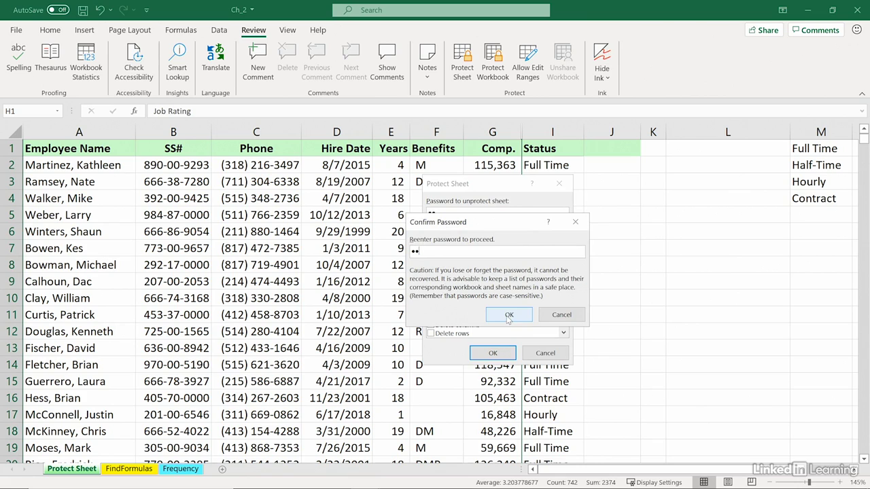
pyautogui.click(509, 316)
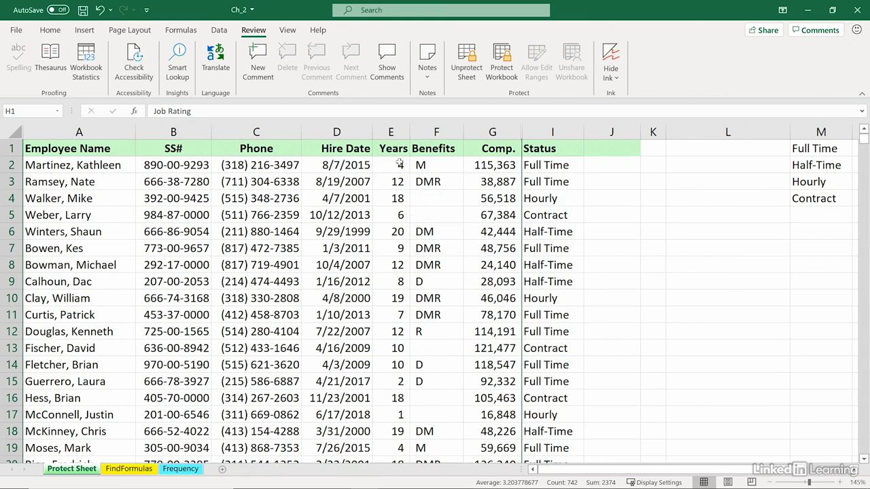
pyautogui.click(346, 165)
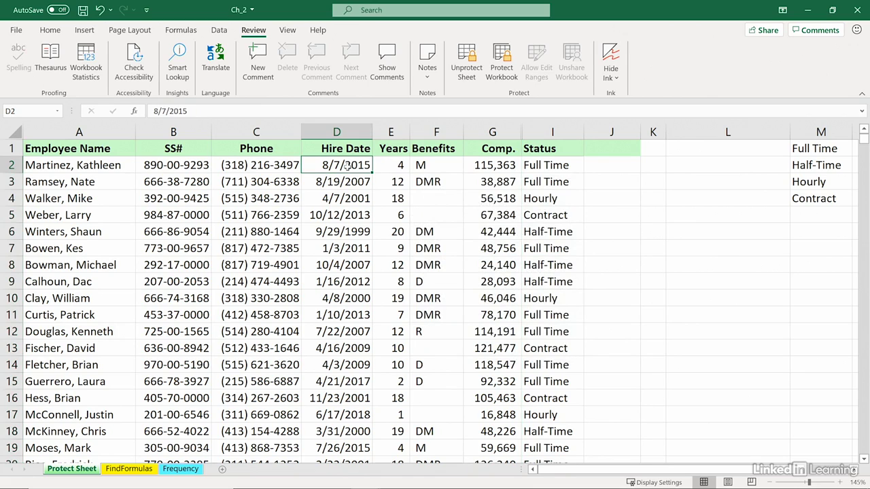
pyautogui.press('Right')
pyautogui.press('Right')
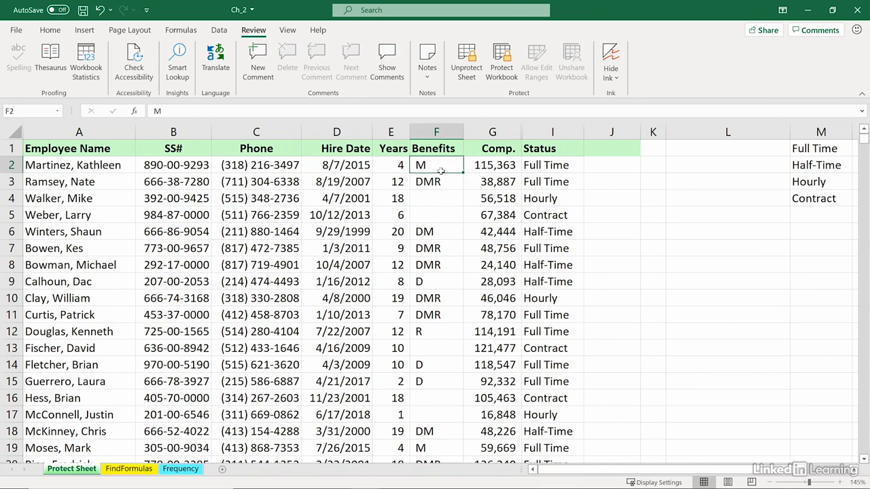
pyautogui.press('Right')
pyautogui.press('Right')
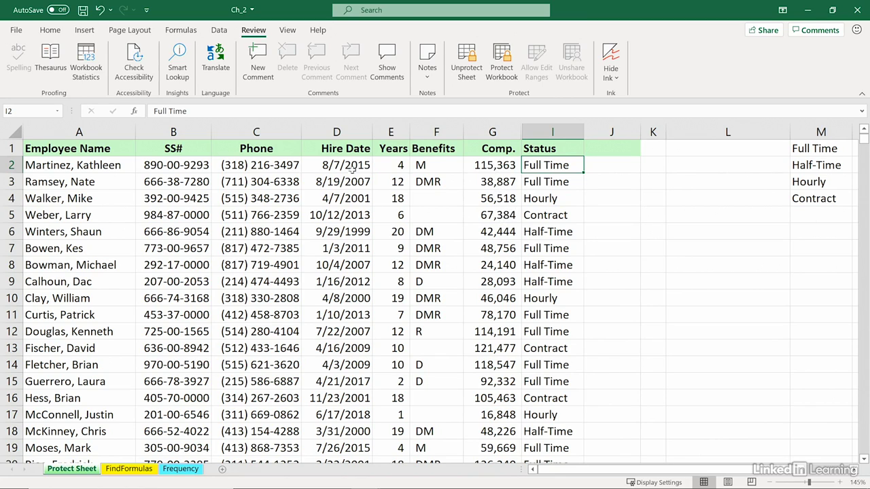
pyautogui.click(70, 148)
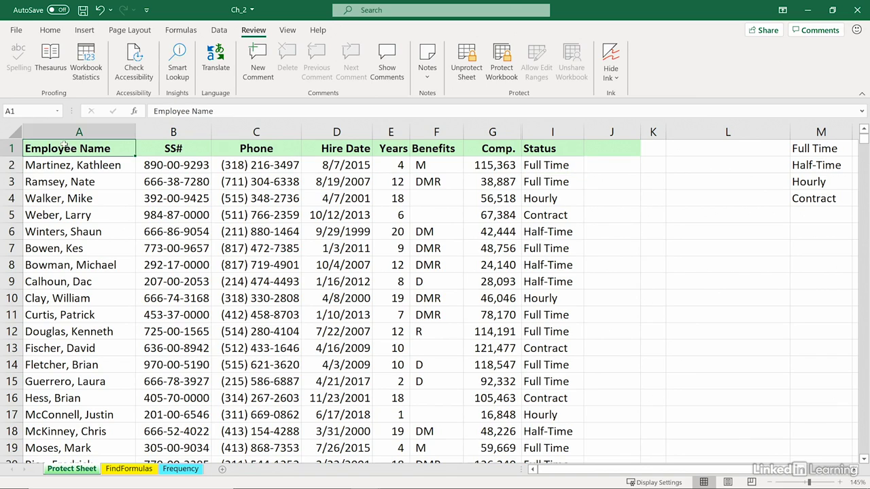